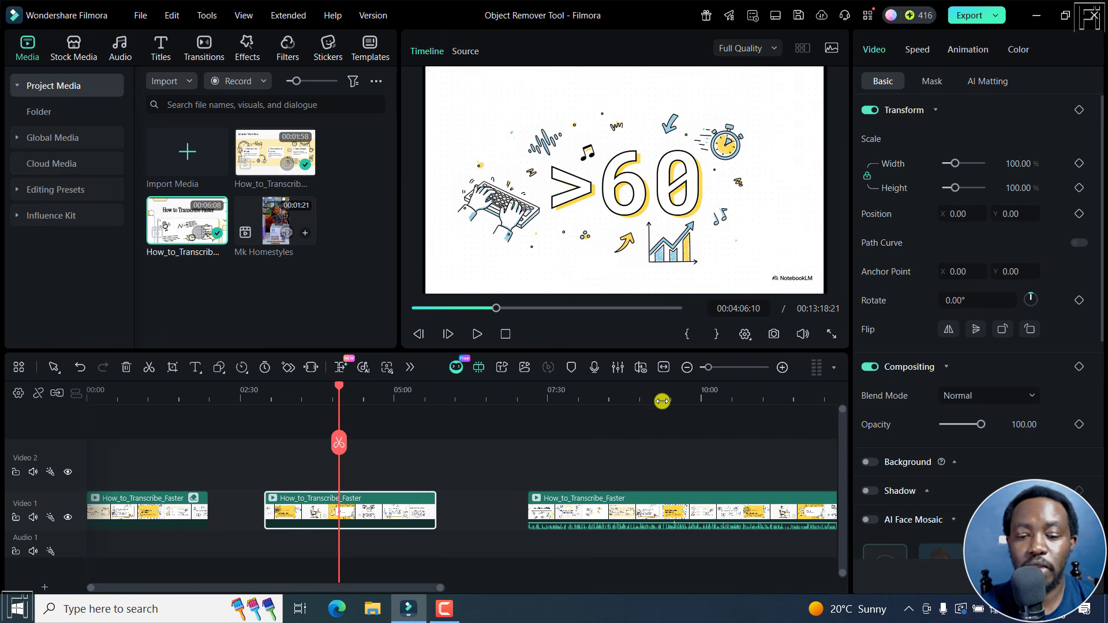
Step: Check whether AI Object Remover is available for the shorter middle clip and for the long last clip
{"action": "left_click", "coordinate": [692, 368]}
{"action": "left_click", "coordinate": [366, 499]}
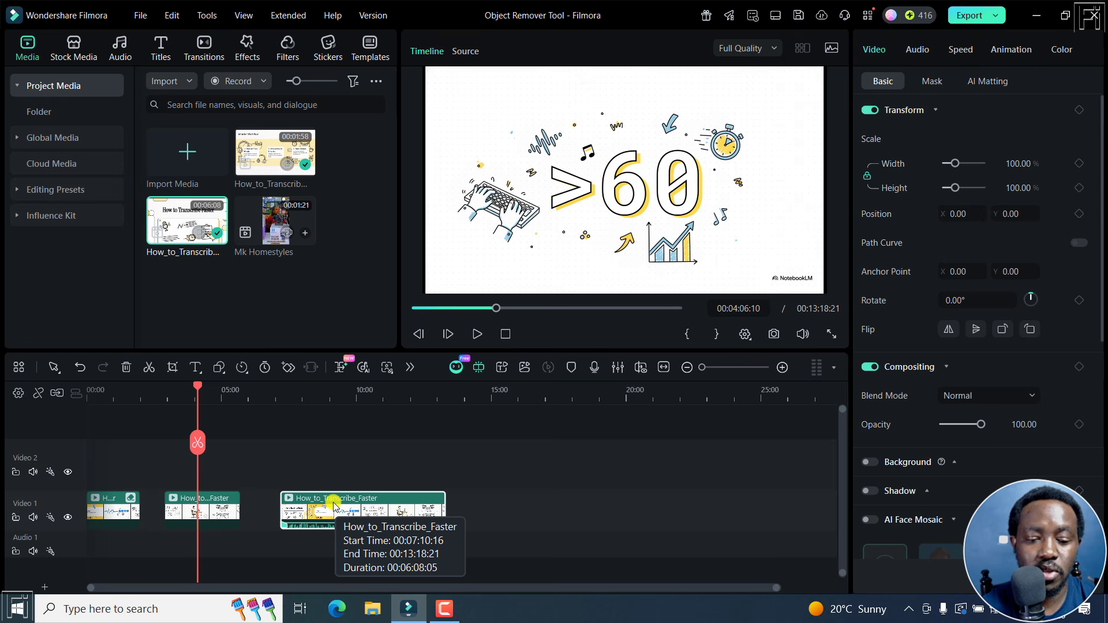
{"action": "left_click", "coordinate": [203, 507]}
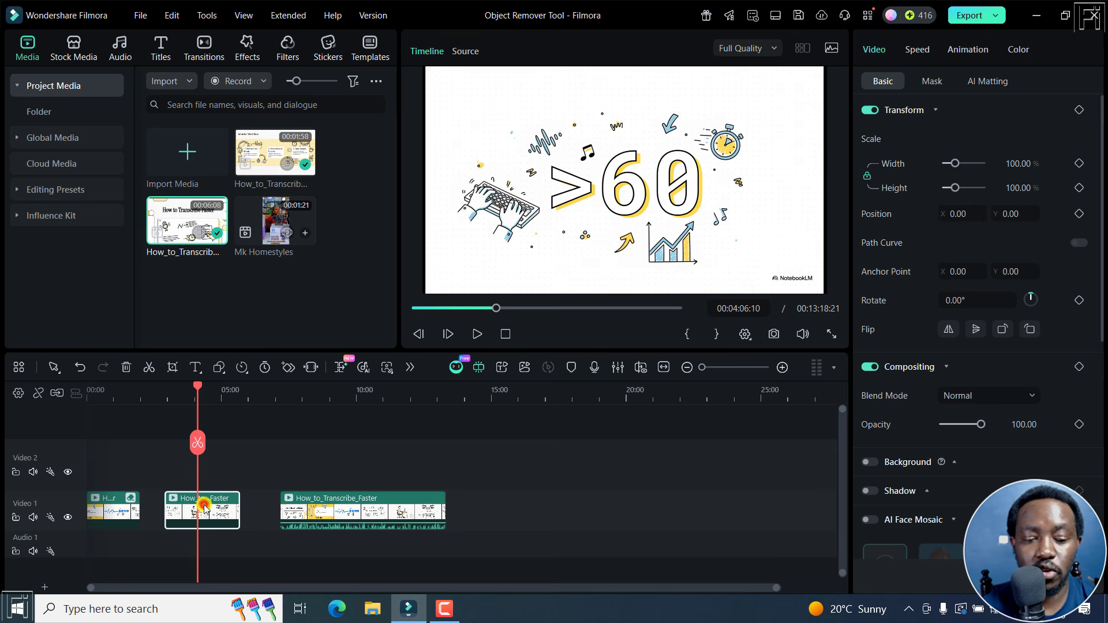
{"action": "left_click", "coordinate": [412, 368]}
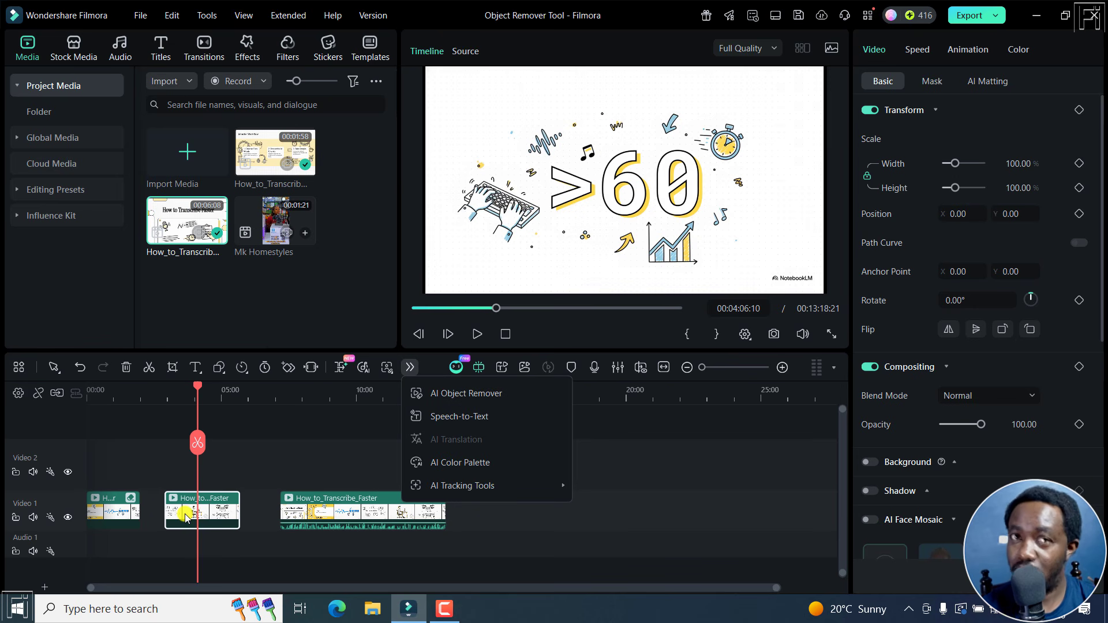
{"action": "left_click", "coordinate": [330, 512]}
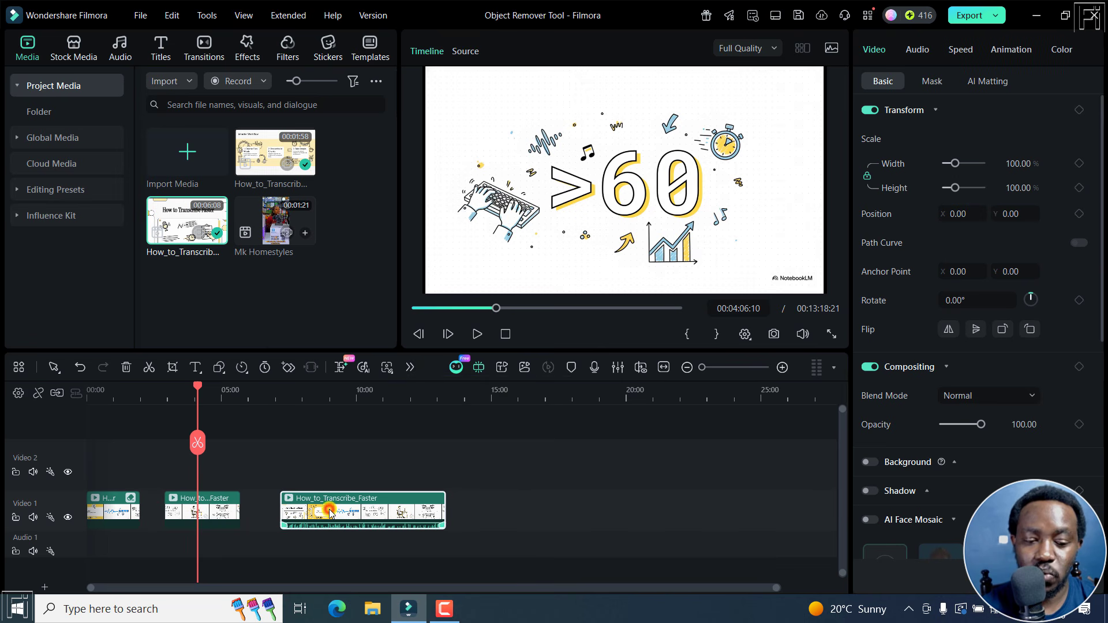
{"action": "left_click", "coordinate": [409, 367]}
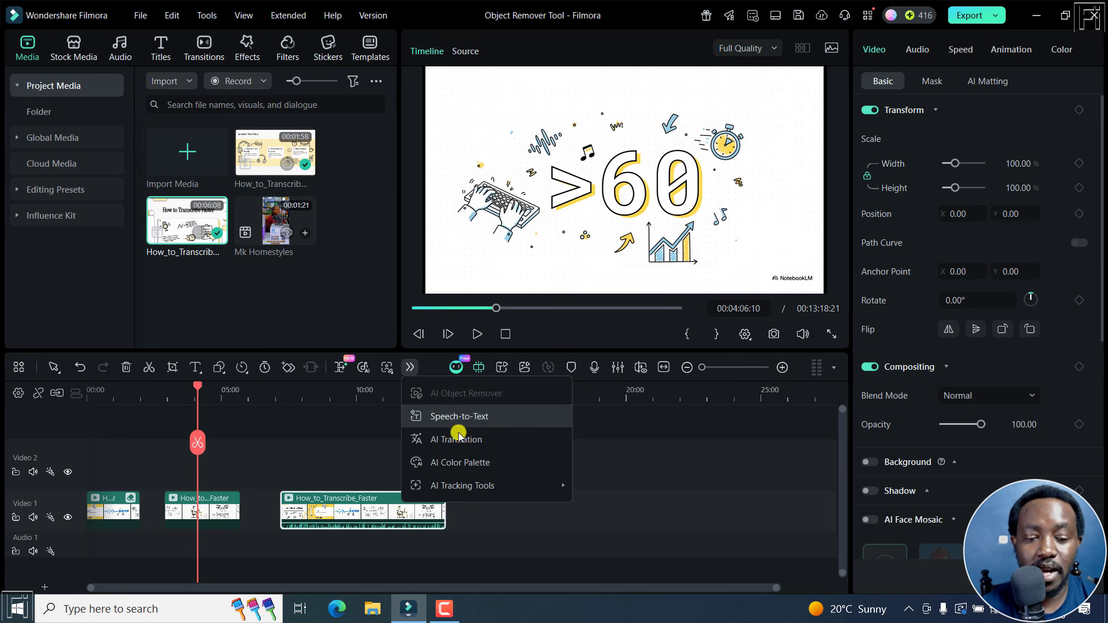
Step: Split the middle clip on Video 1 at 00:04:06:10 and again at 00:04:42:22
{"action": "left_click", "coordinate": [196, 509]}
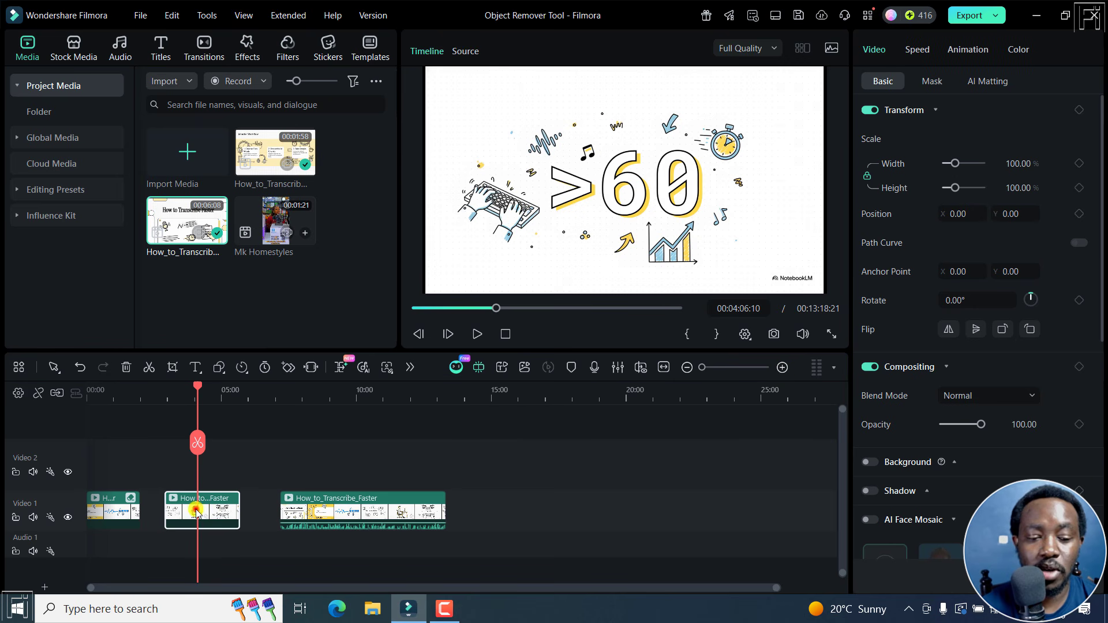
{"action": "left_click", "coordinate": [783, 369]}
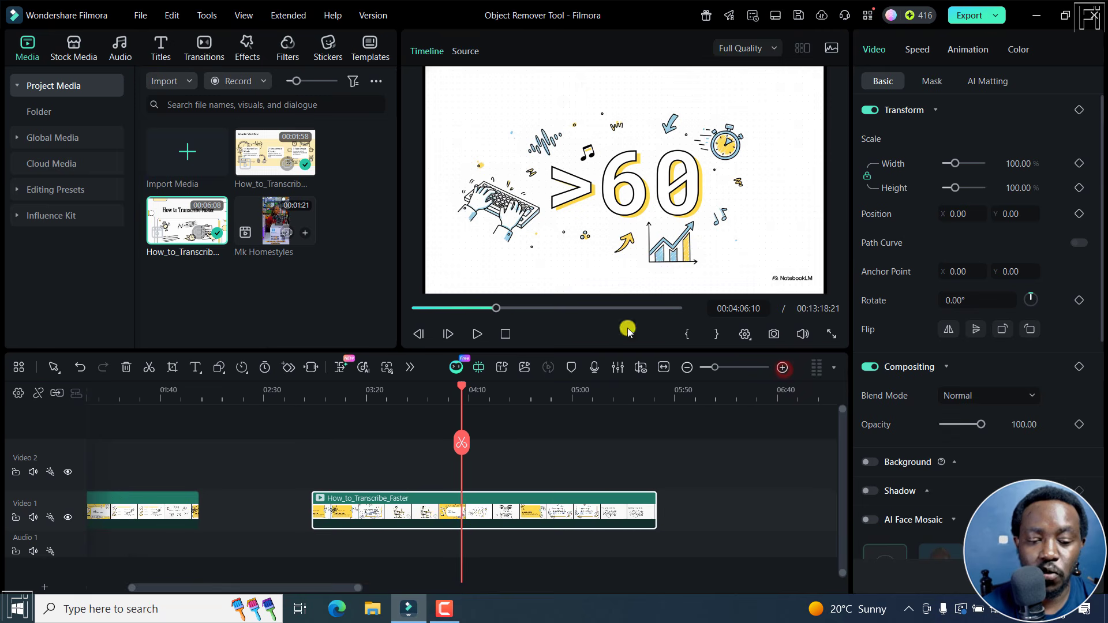
{"action": "left_click", "coordinate": [461, 443]}
{"action": "left_click_drag", "start_coordinate": [466, 389], "coordinate": [537, 385]}
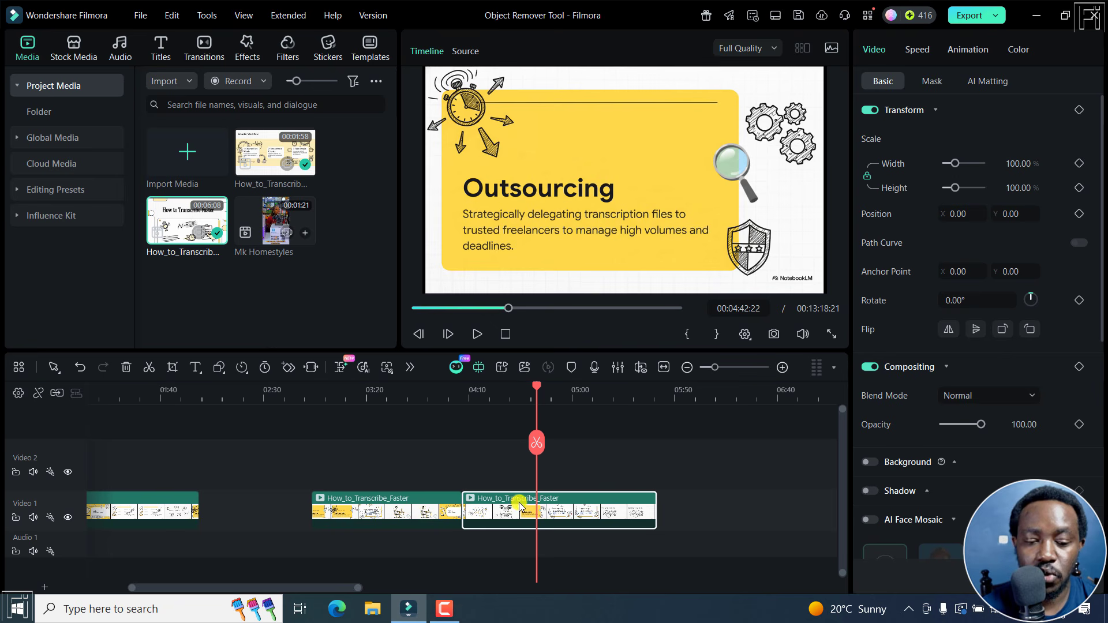
{"action": "left_click", "coordinate": [537, 443]}
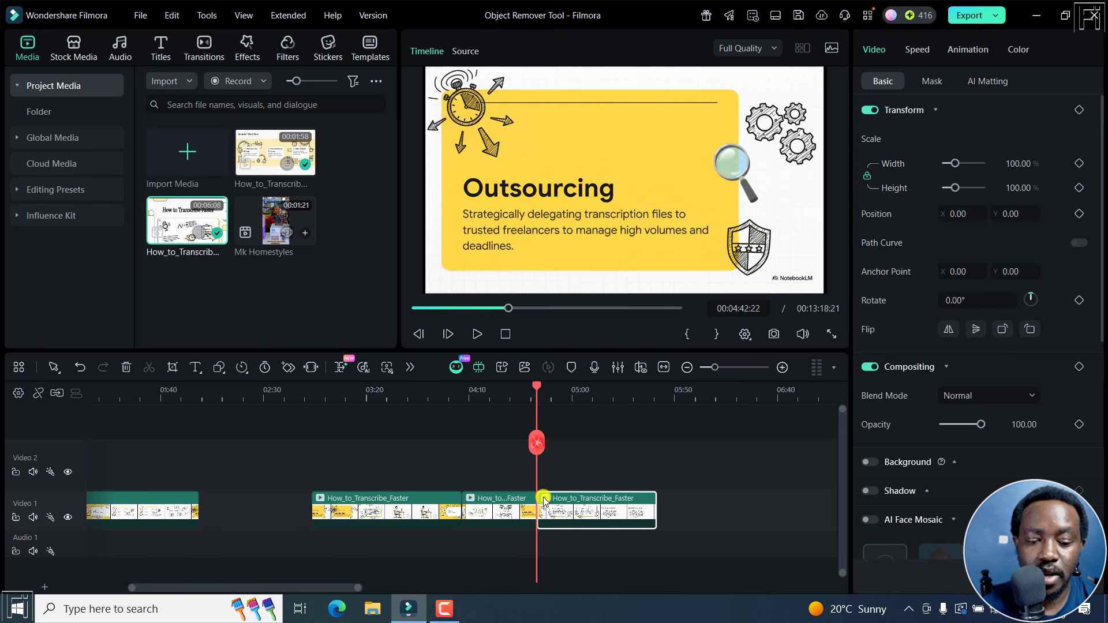
Step: Move the outer two of the three split pieces away from the middle piece, leaving a gap on each side of it
{"action": "left_click_drag", "start_coordinate": [559, 513], "coordinate": [629, 512]}
{"action": "left_click_drag", "start_coordinate": [388, 518], "coordinate": [338, 517]}
{"action": "left_click", "coordinate": [469, 511]}
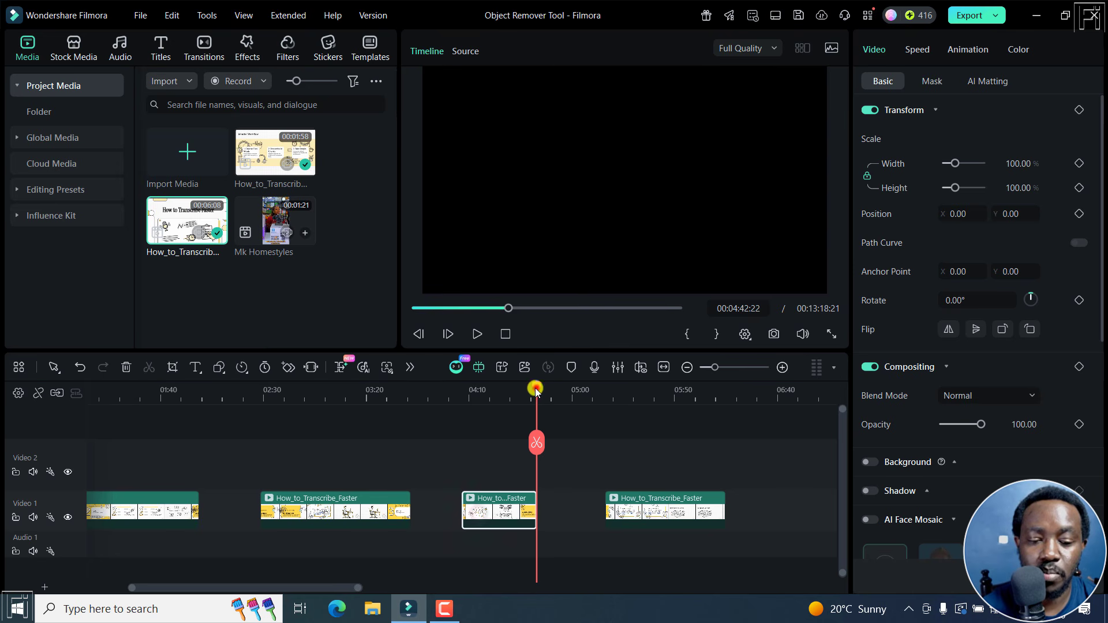
Step: Split the isolated middle piece at 00:04:23:23 and move its second half against the start of the following clip
{"action": "left_click_drag", "start_coordinate": [536, 388], "coordinate": [500, 413]}
{"action": "left_click", "coordinate": [506, 513]}
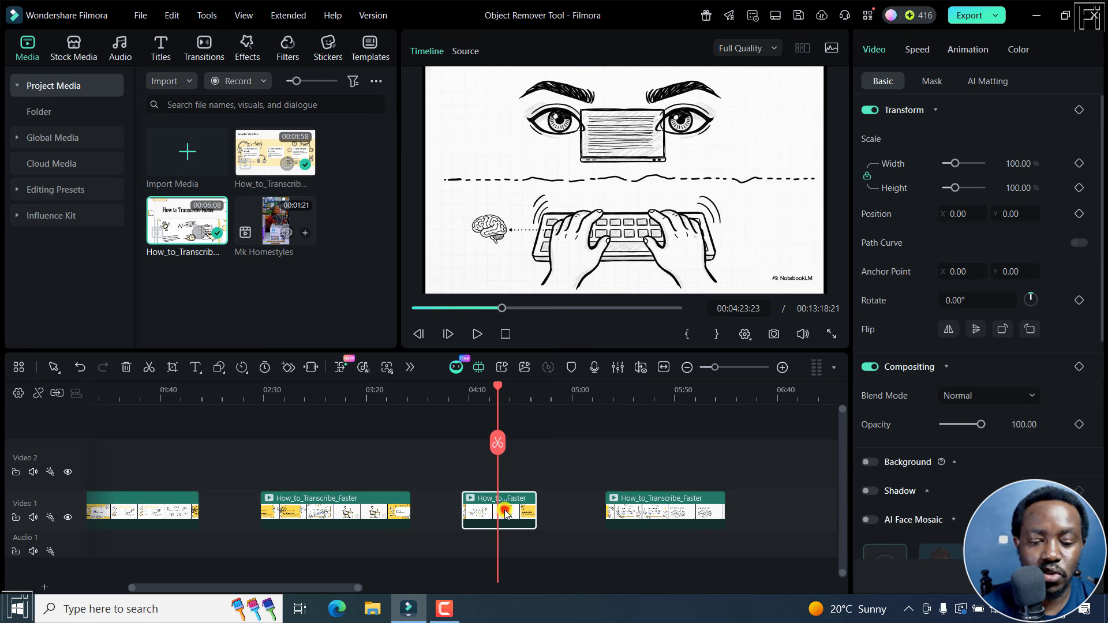
{"action": "left_click", "coordinate": [497, 442]}
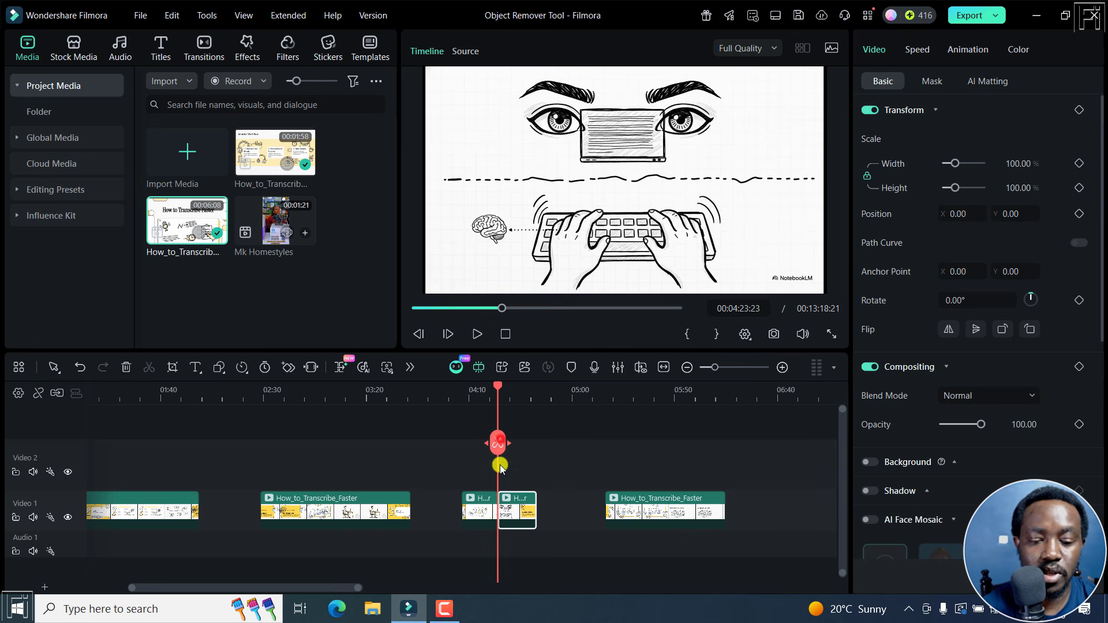
{"action": "left_click", "coordinate": [482, 515]}
{"action": "left_click_drag", "start_coordinate": [517, 509], "coordinate": [586, 510]}
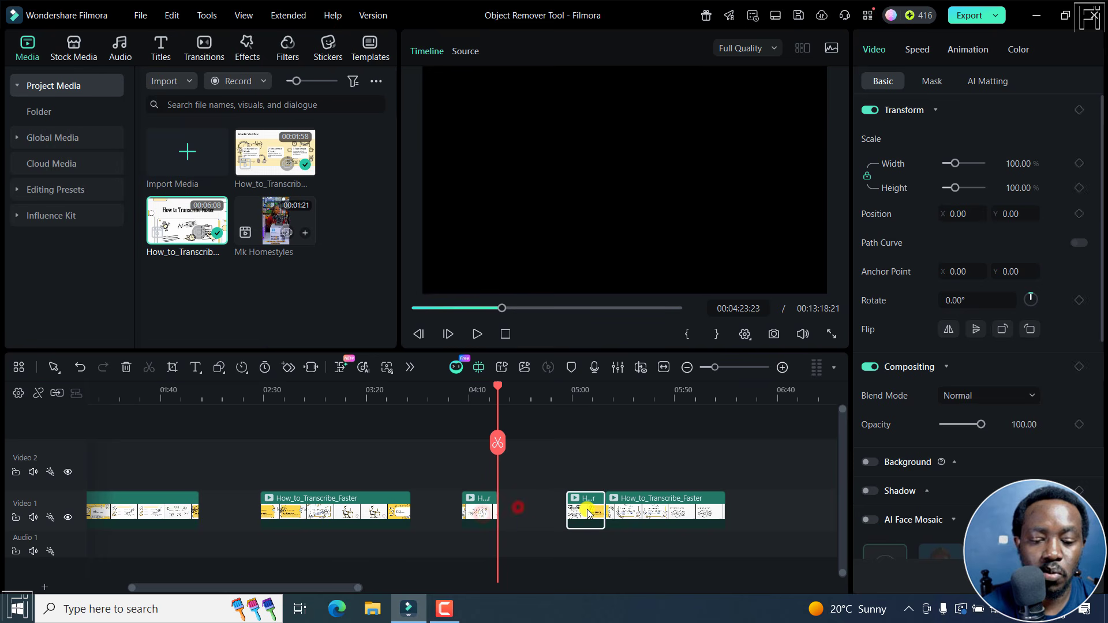
Step: Position the playhead at 00:04:17:07 on the remaining short piece and open that piece in AI Object Remover
{"action": "left_click", "coordinate": [480, 510]}
{"action": "left_click", "coordinate": [481, 411]}
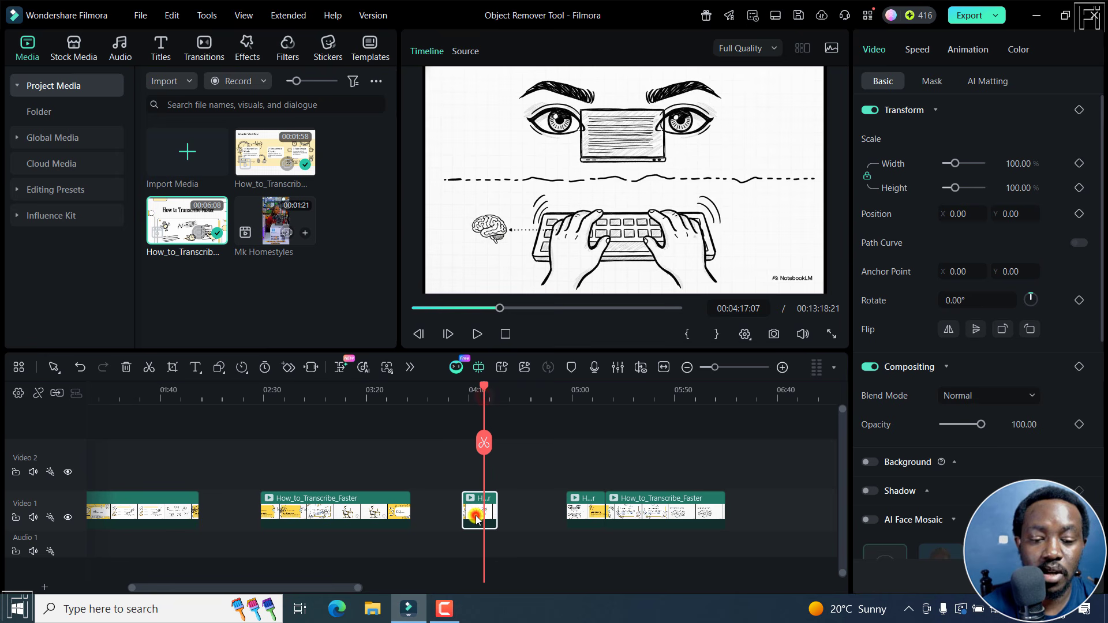
{"action": "left_click", "coordinate": [476, 516]}
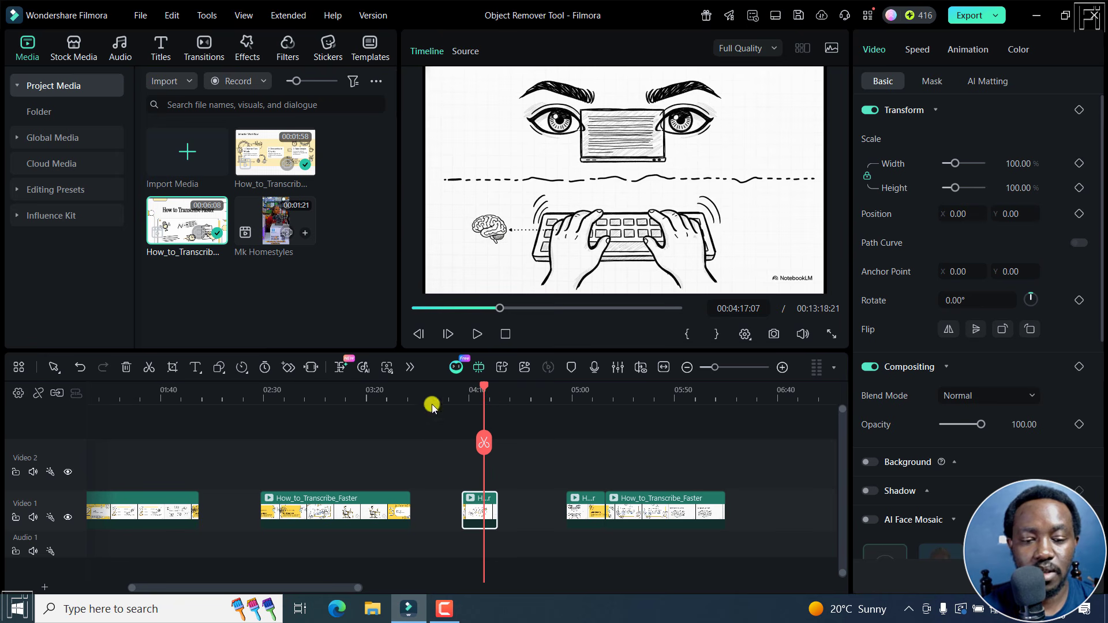
{"action": "left_click", "coordinate": [411, 365]}
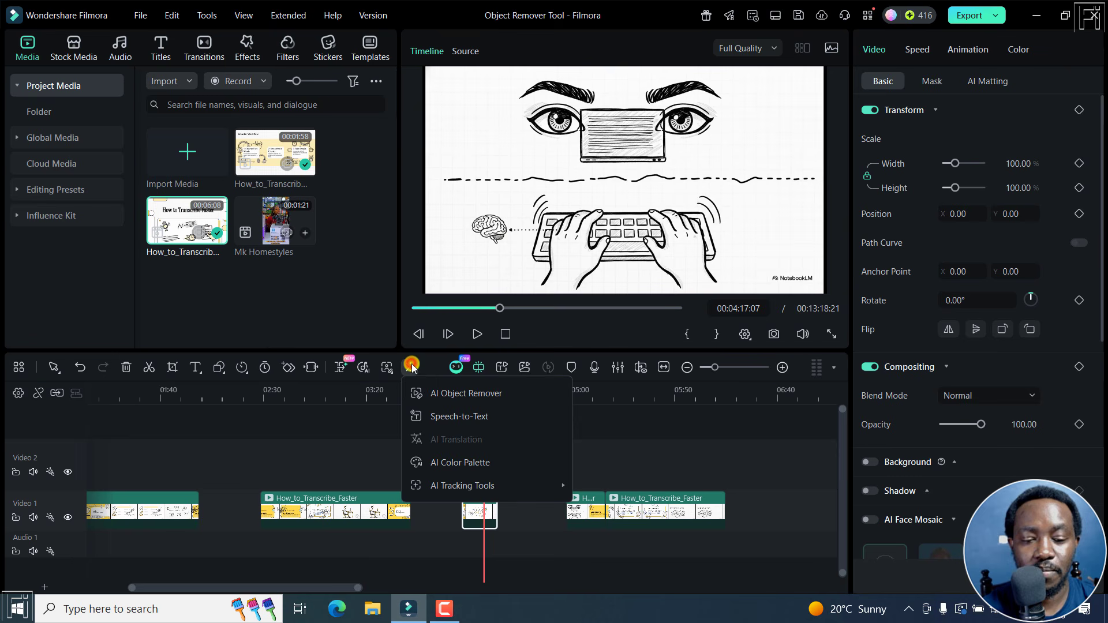
{"action": "left_click", "coordinate": [450, 394]}
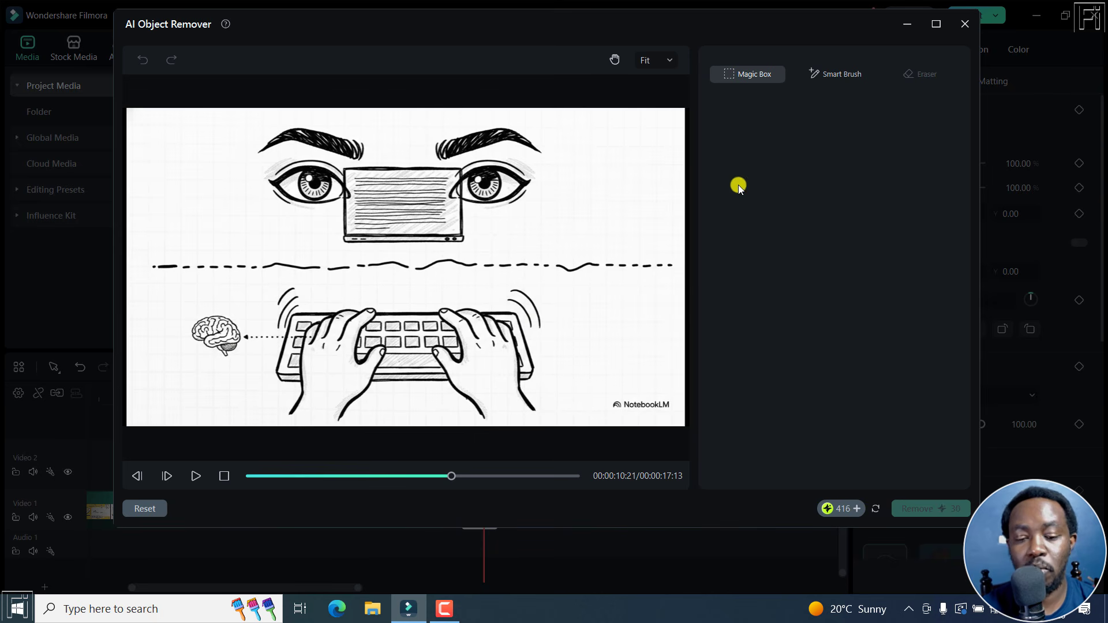
Step: Paint over the NotebookLM watermark with the Smart Brush and run the removal
{"action": "left_click", "coordinate": [833, 74]}
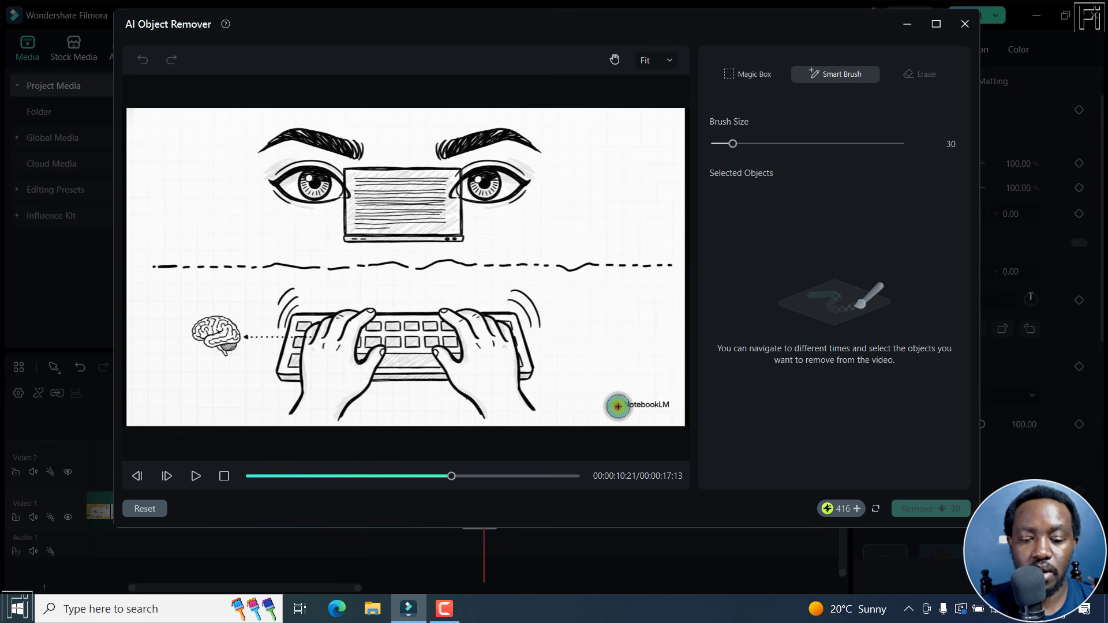
{"action": "left_click_drag", "start_coordinate": [617, 406], "coordinate": [666, 403]}
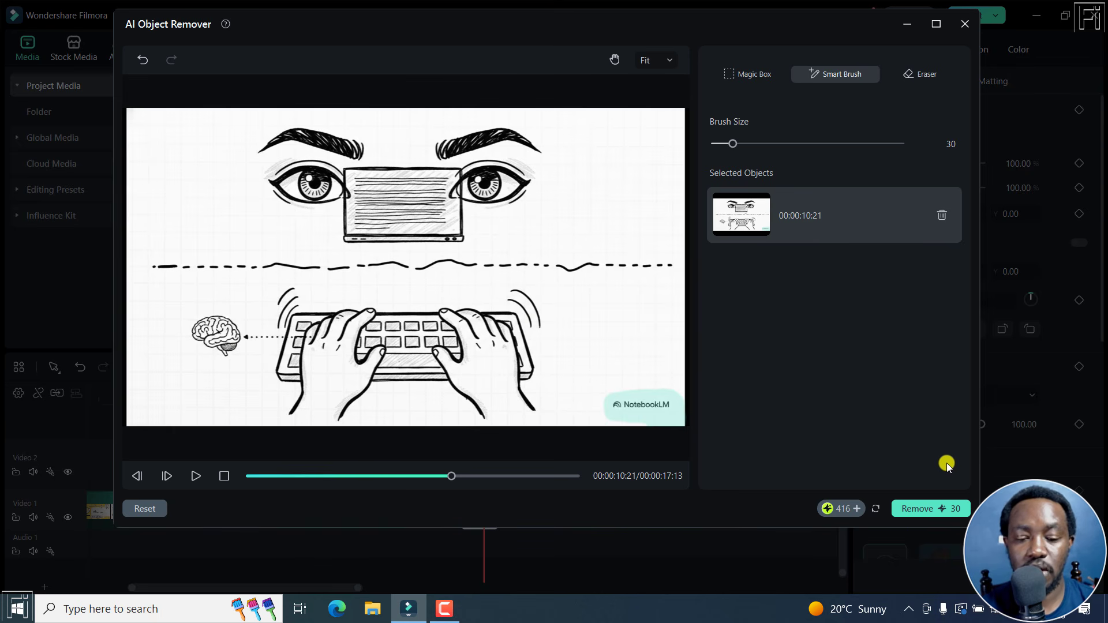
{"action": "left_click", "coordinate": [929, 500]}
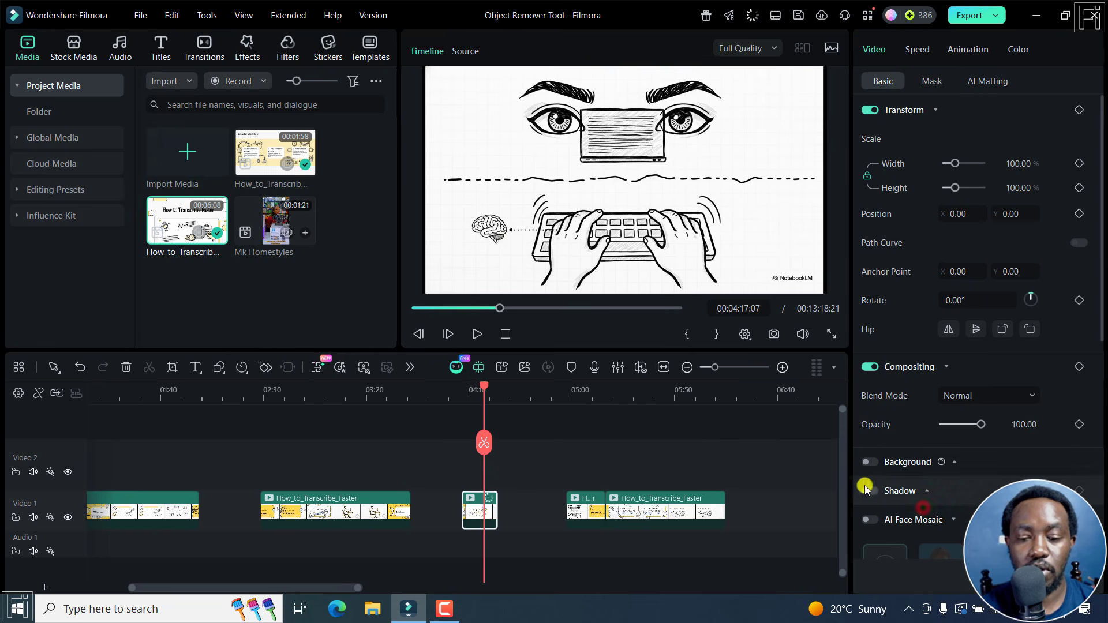
Step: Check the progress of the AI Object Remover task and scrub through the first clip to inspect the processed footage
{"action": "left_click", "coordinate": [752, 16]}
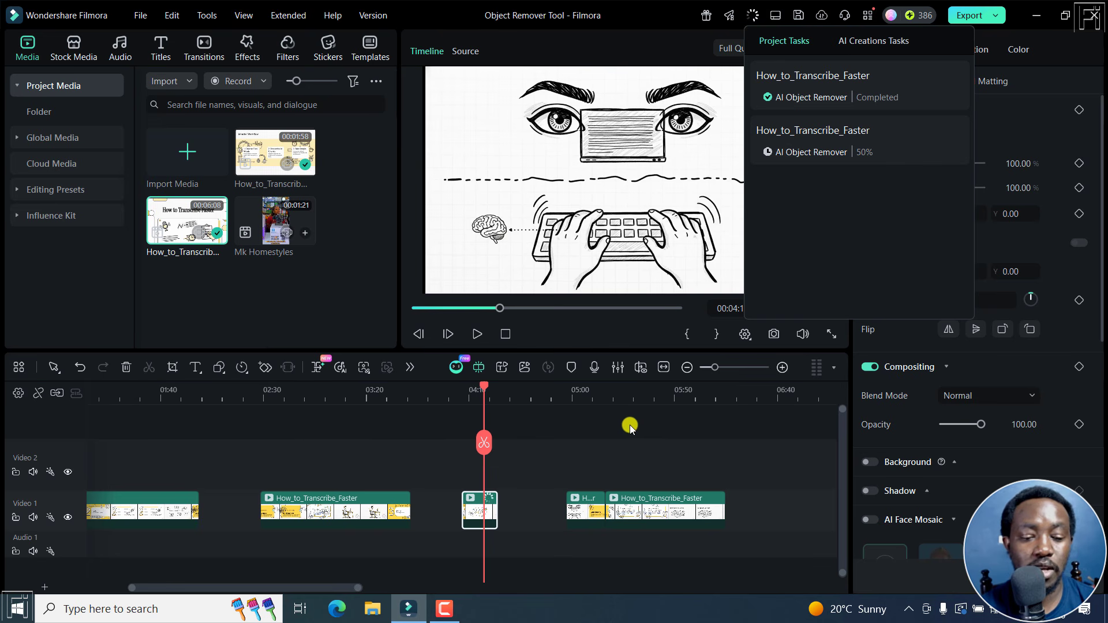
{"action": "left_click", "coordinate": [131, 404]}
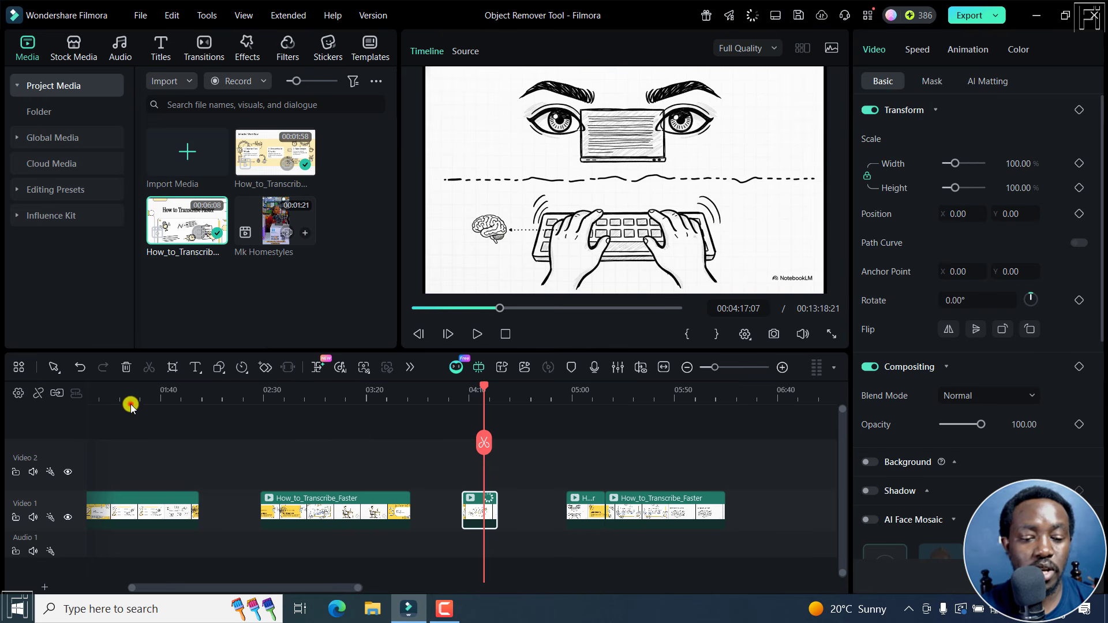
{"action": "left_click", "coordinate": [131, 397]}
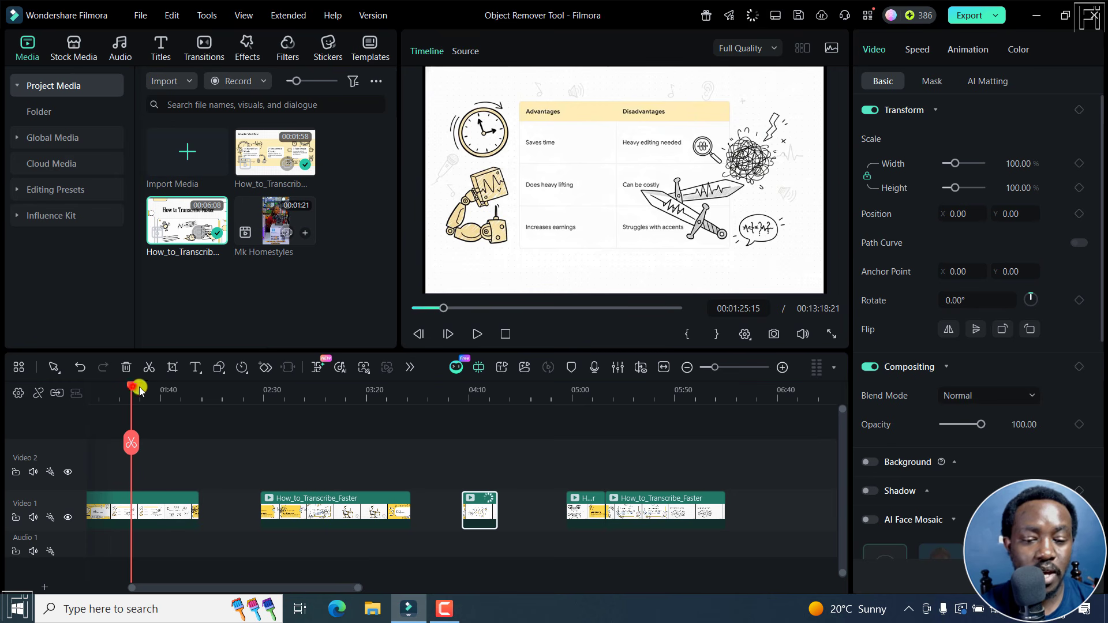
{"action": "left_click_drag", "start_coordinate": [139, 390], "coordinate": [616, 345]}
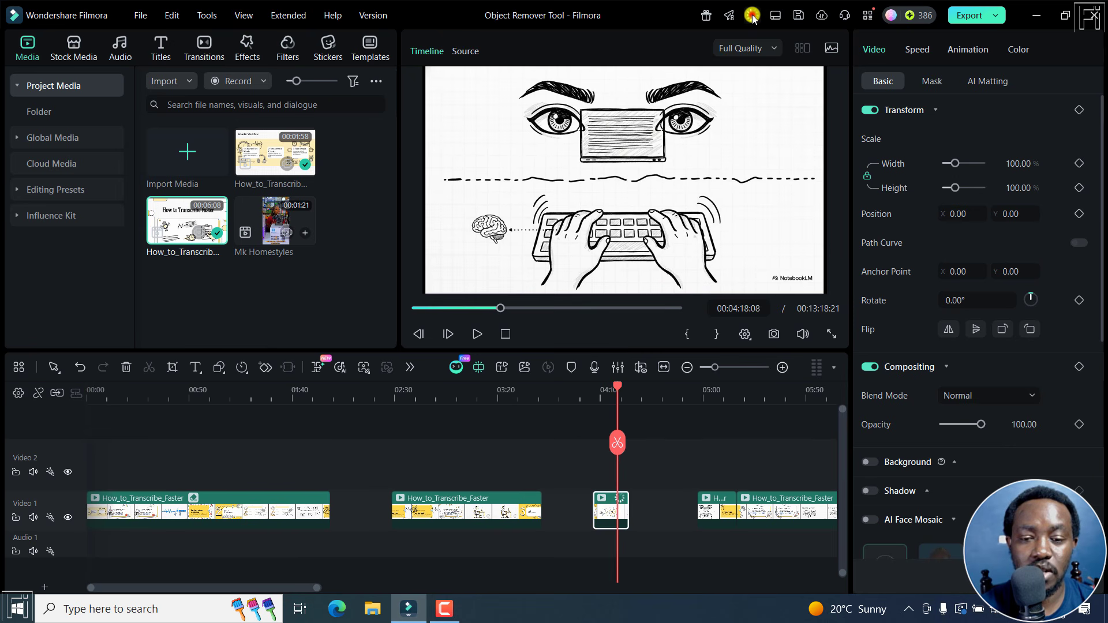
{"action": "left_click", "coordinate": [752, 15]}
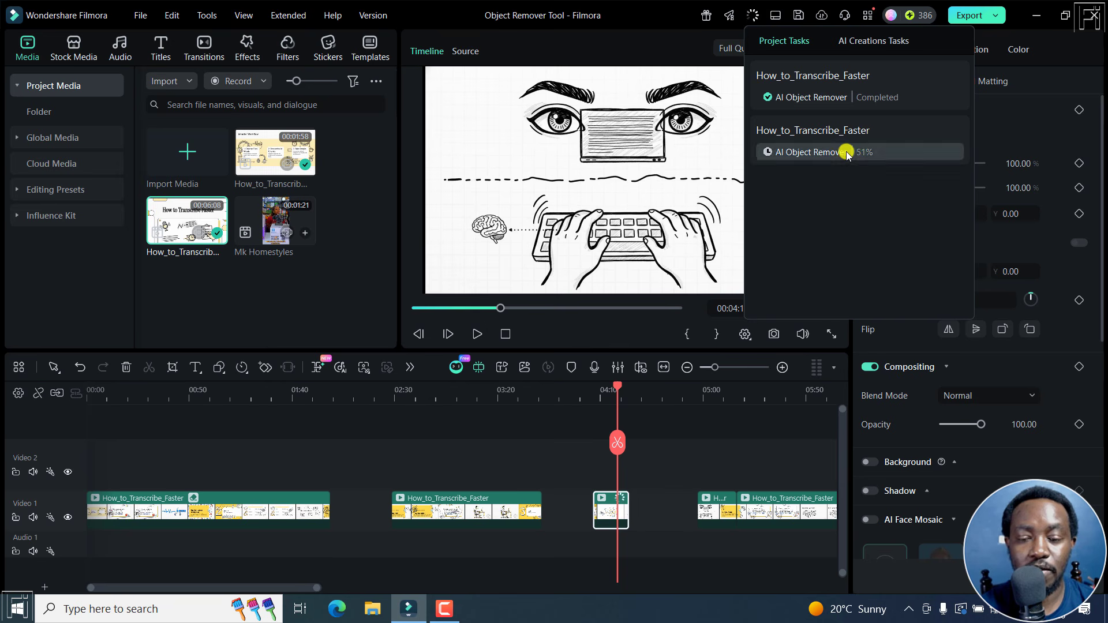